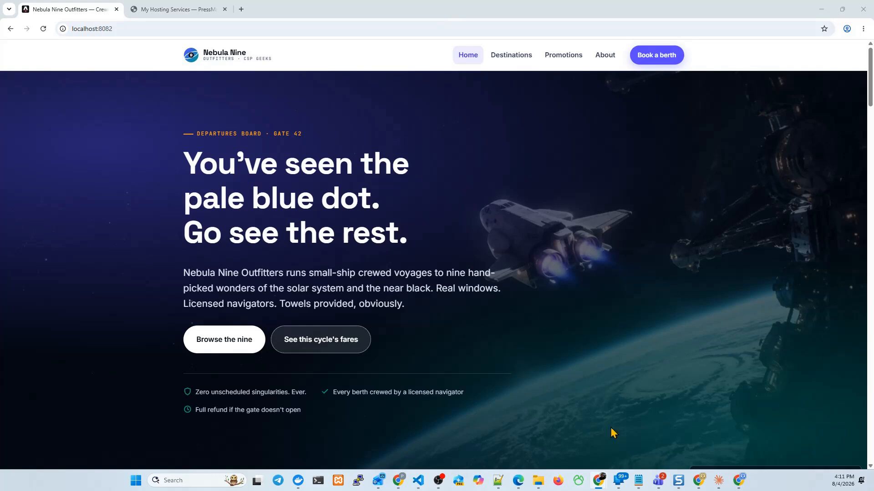
Step: Look over the local Nebula Nine home page and its project files in Visual Studio Code
scroll(413, 166, down, 4)
scroll(414, 163, up, 3)
scroll(412, 159, up, 1)
drag(873, 154, 373, 91)
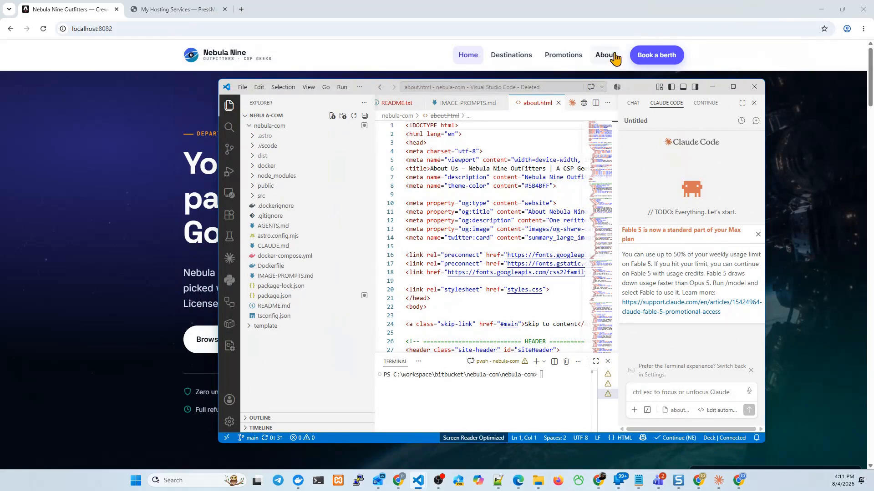
drag(633, 91, 873, 0)
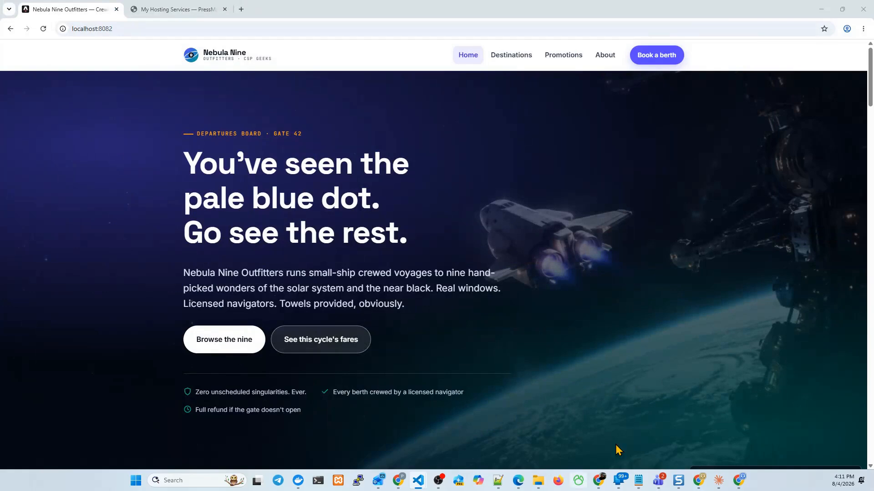
Step: Open the Nebula 9 hosting service in the PressMage portal and choose GitHub as its deployment source
click(177, 10)
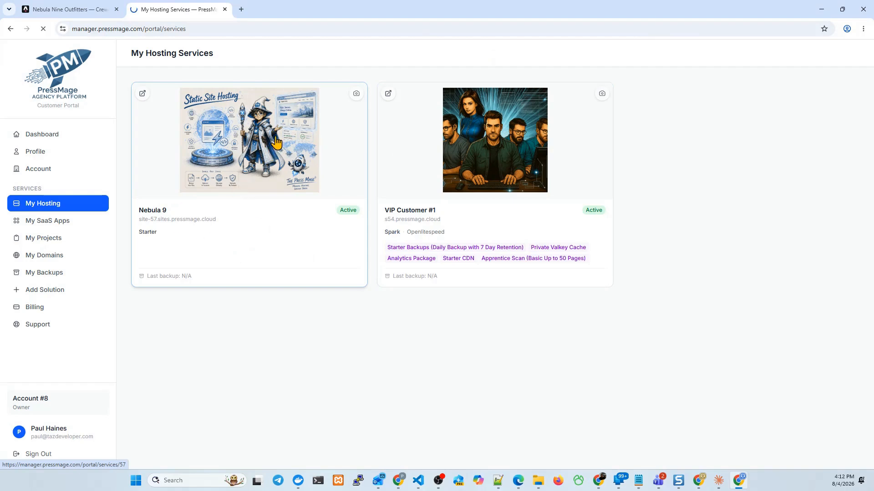
scroll(578, 362, down, 4)
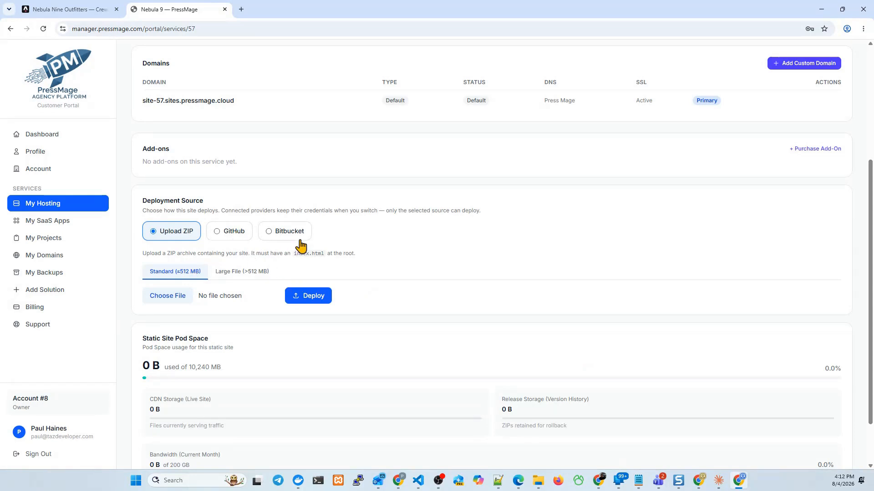
click(219, 231)
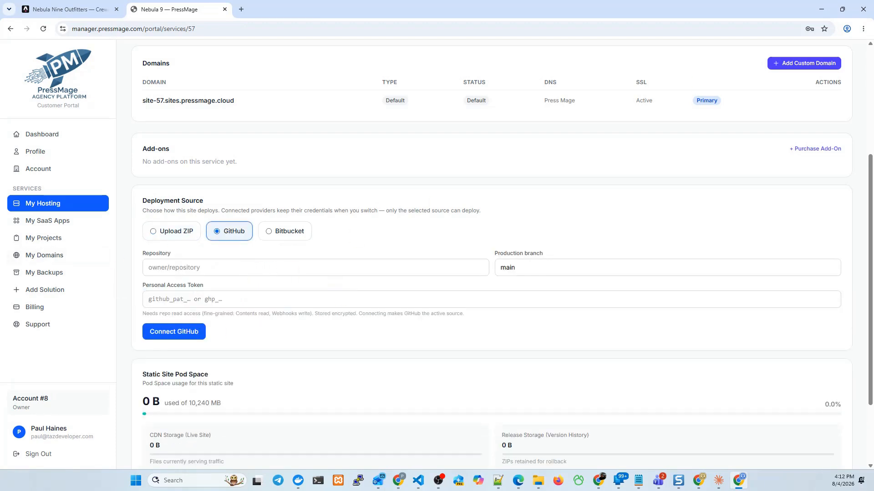
Step: Enter cspgeek/nebula-com as the GitHub repository for the deployment
key(alt+Tab)
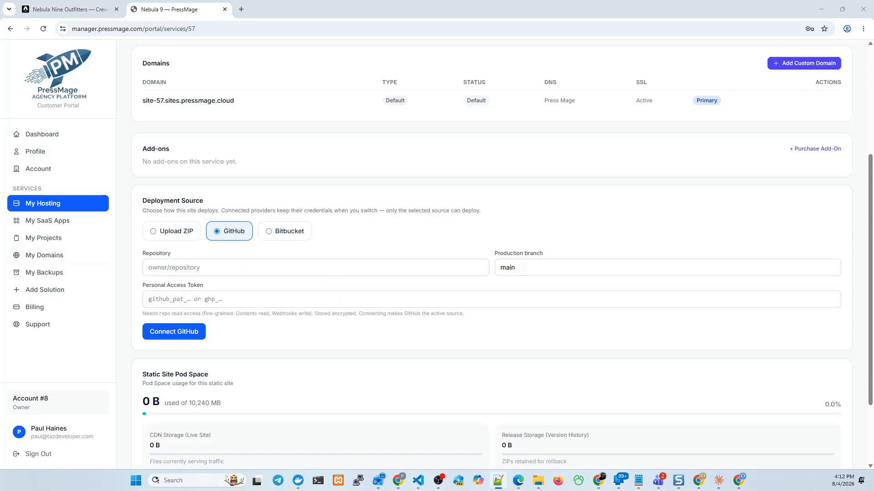
click(207, 267)
text(cspgeek/nebula-com)
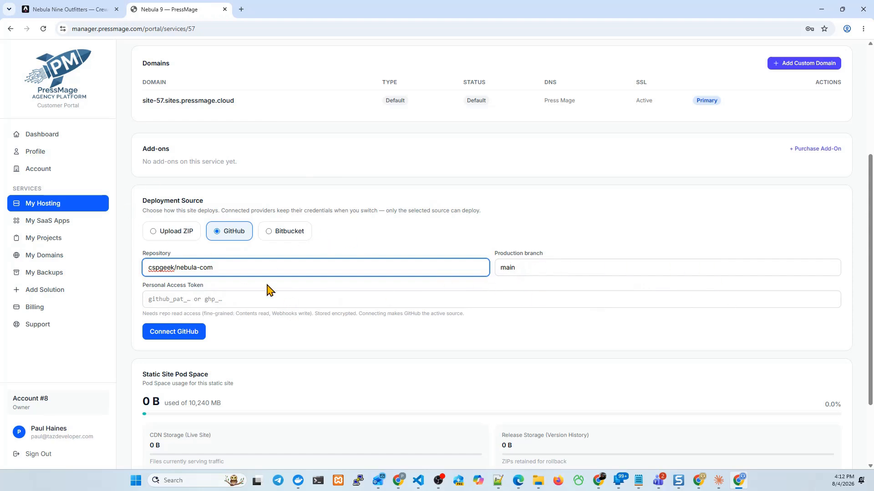
Step: Paste the GitHub personal access token, connect the repository and dismiss the browser's offer to save the password
key(alt+Tab)
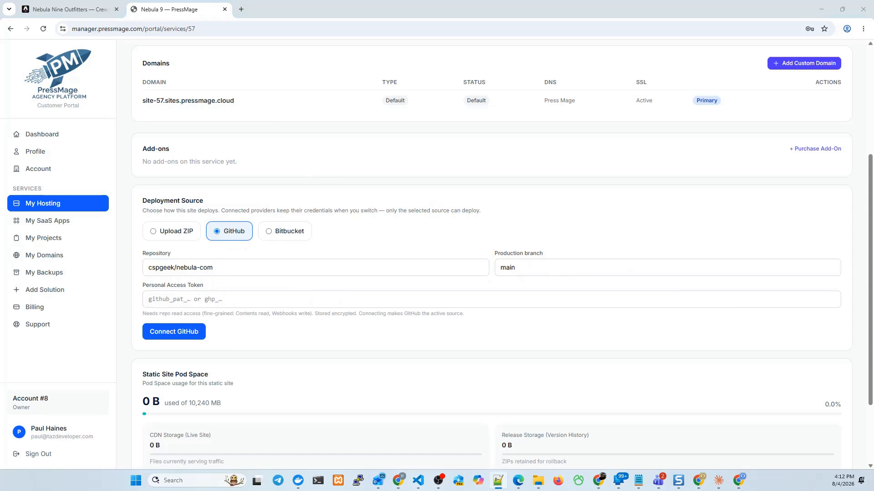
key(alt+Tab)
click(273, 299)
key(ctrl+v)
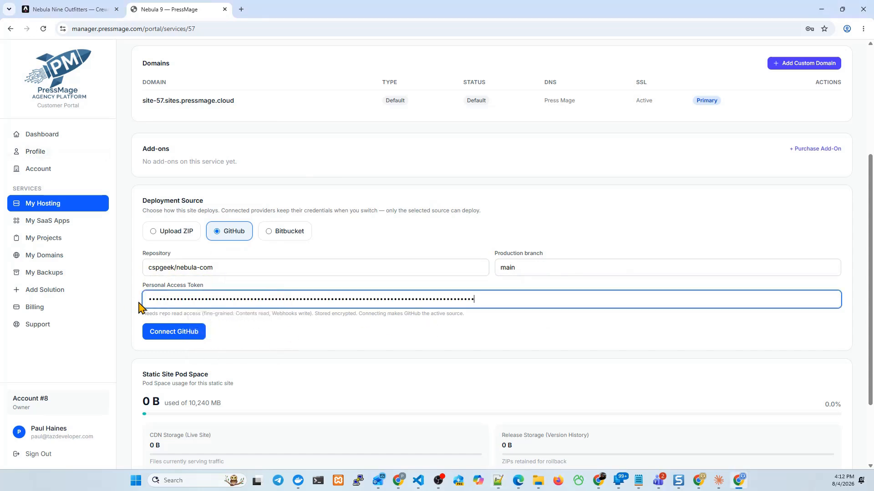
click(187, 336)
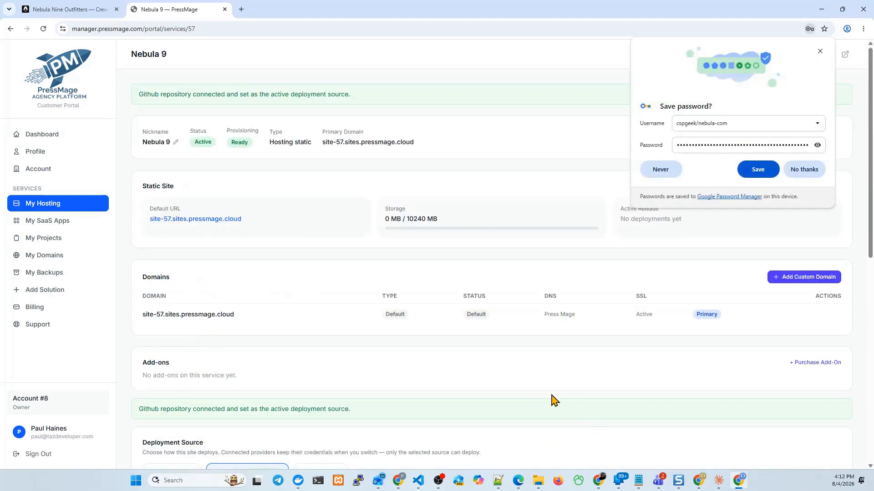
scroll(564, 377, down, 4)
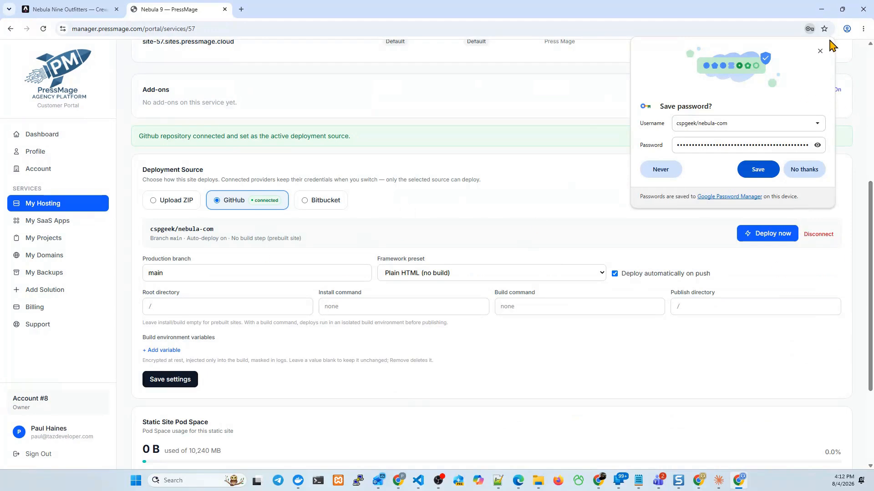
click(819, 51)
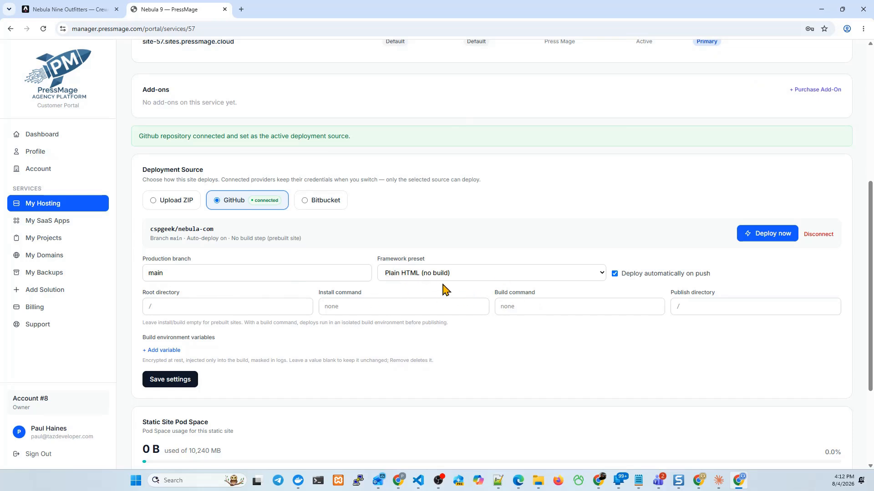
Step: Set the framework preset to Astro and save the repository settings
click(456, 274)
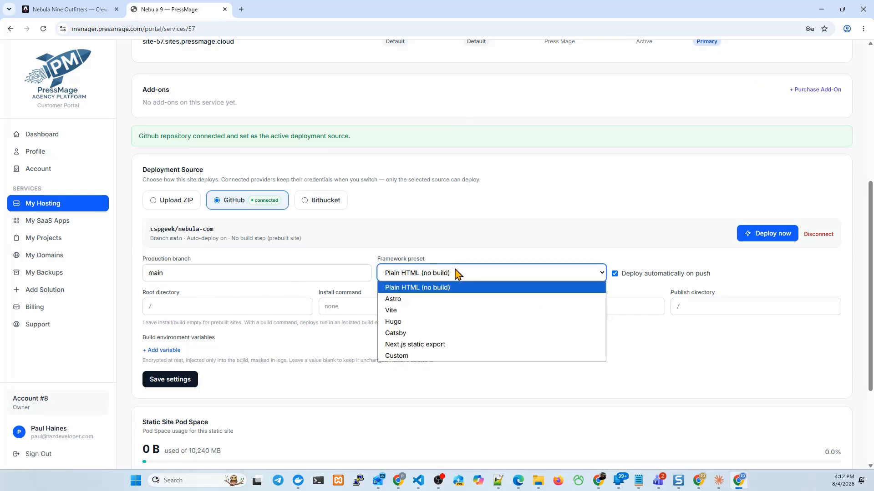
click(428, 301)
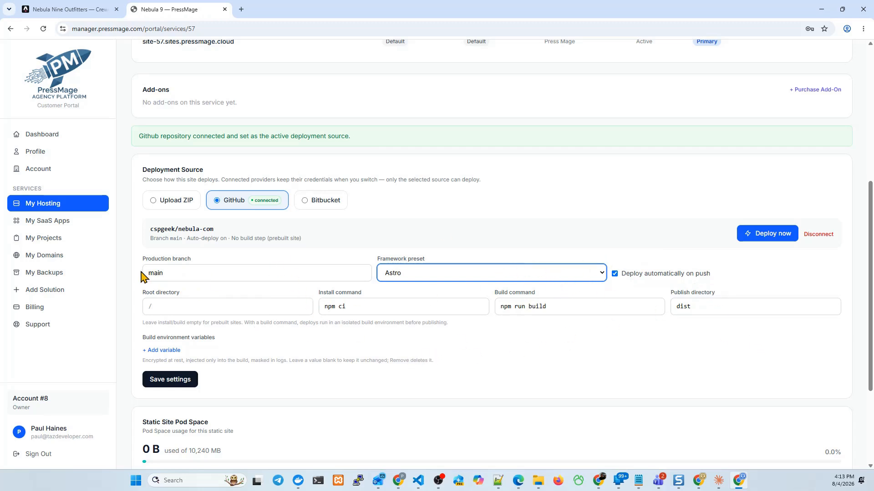
click(165, 380)
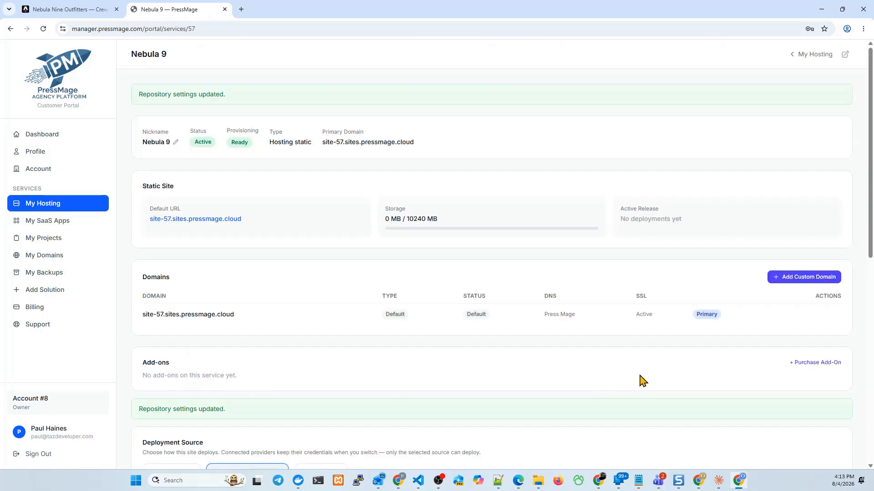
scroll(642, 380, down, 6)
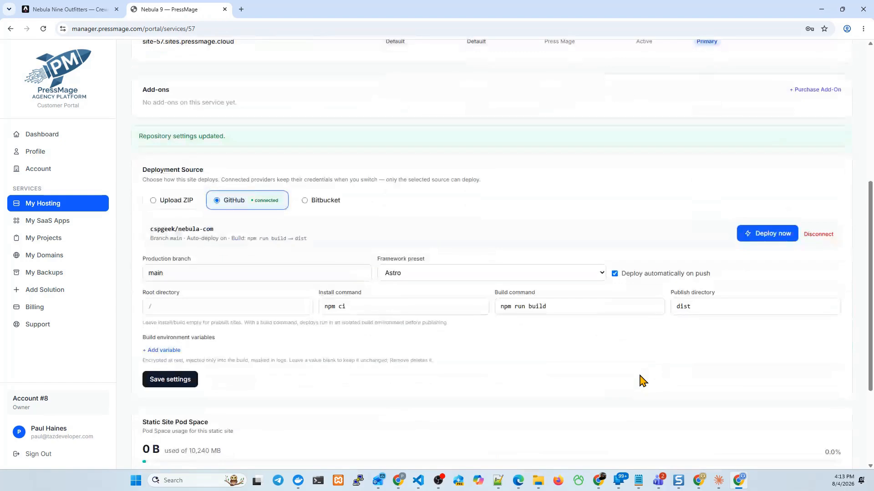
scroll(455, 386, down, 3)
scroll(454, 389, up, 6)
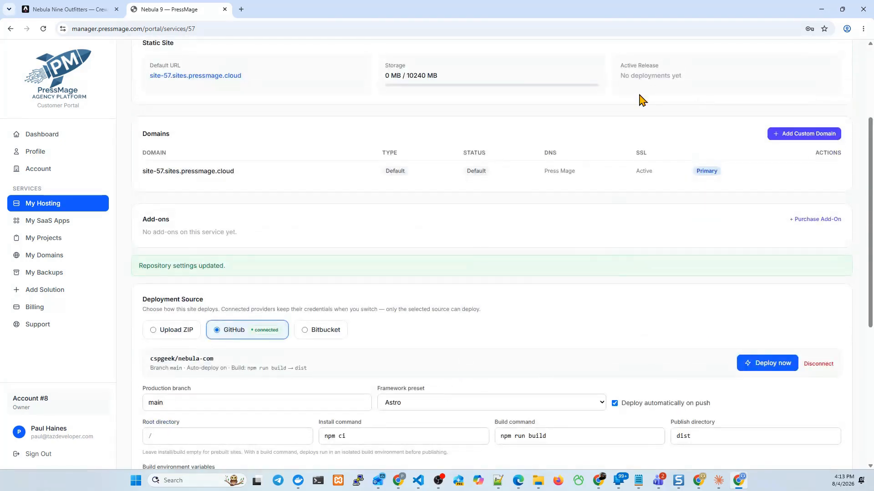
Step: Switch to Visual Studio Code and run git push origin main in the project's terminal, then minimize it
key(alt+Tab)
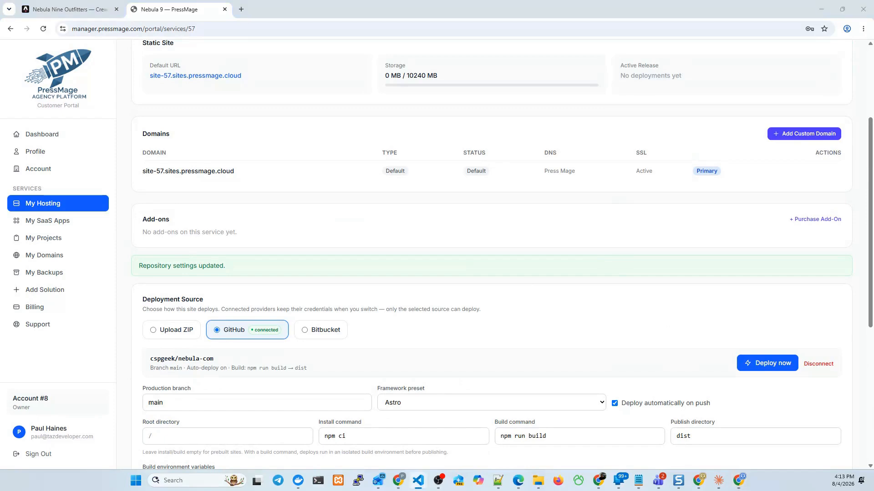
drag(850, 0, 543, 75)
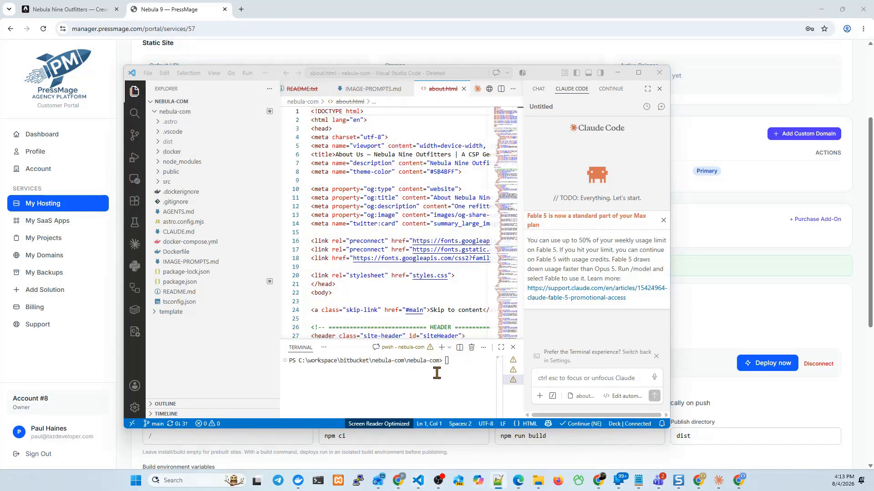
click(451, 360)
text(git push origin main)
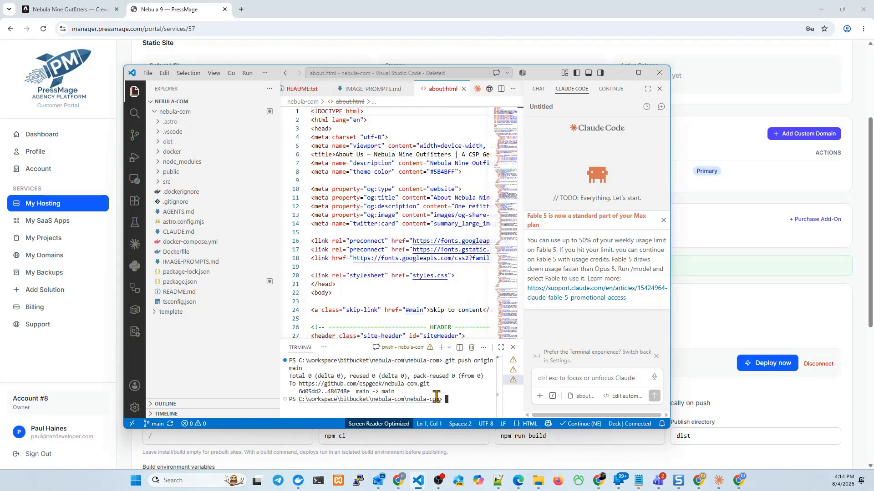
click(617, 73)
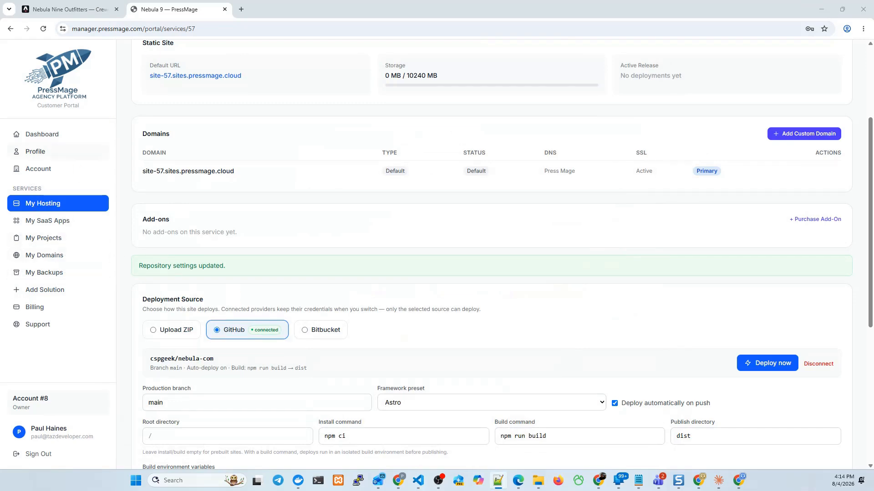
Step: Check the new release in the Nebula 9 deployment history and open the site's default URL
scroll(500, 291, up, 3)
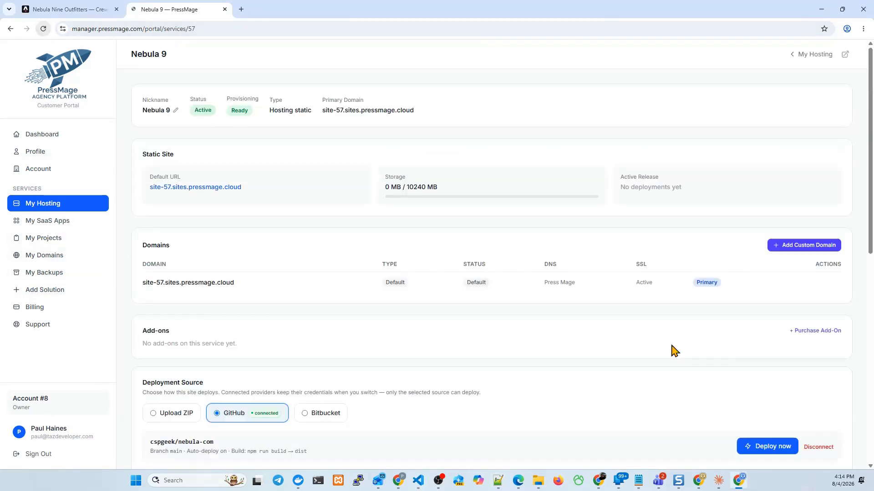
scroll(450, 282, down, 9)
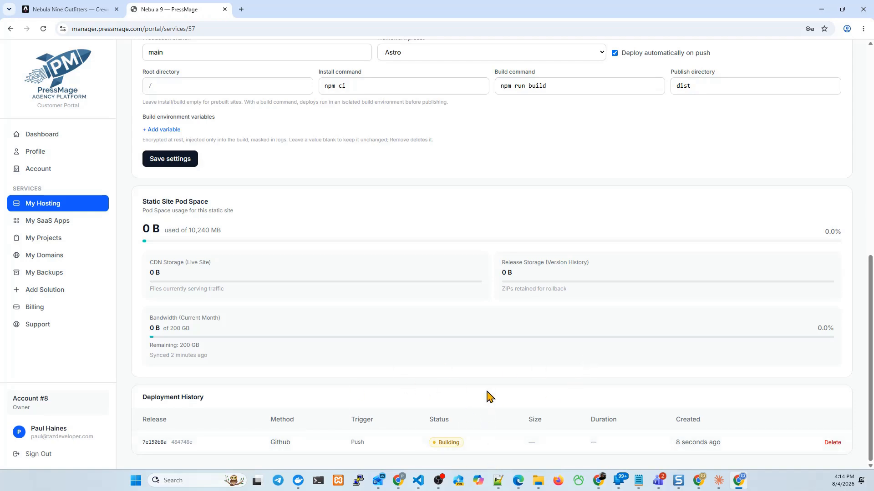
scroll(345, 267, up, 8)
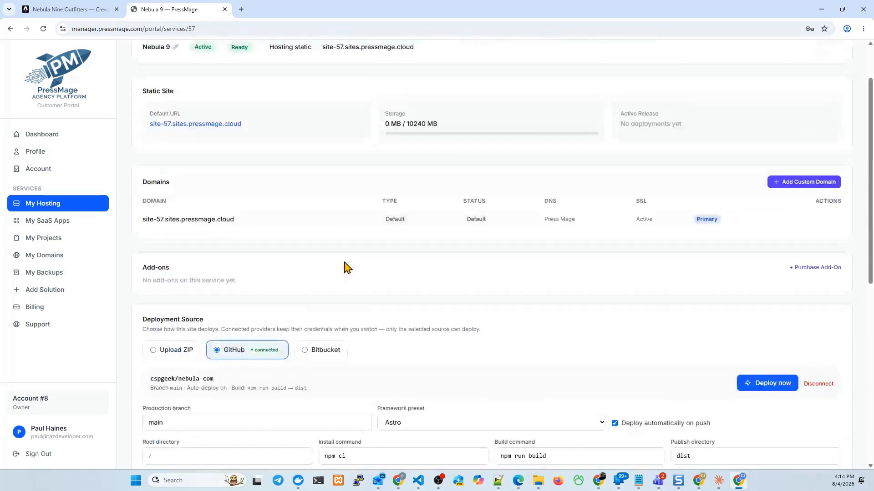
scroll(345, 263, up, 2)
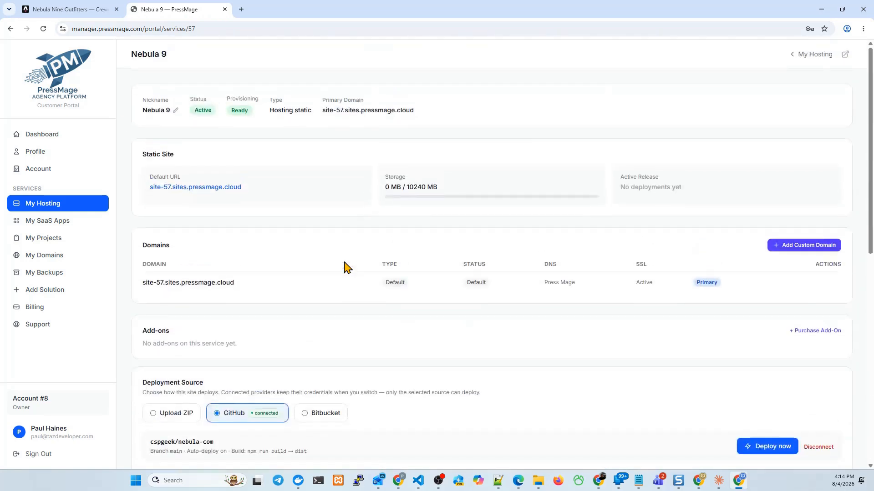
click(184, 188)
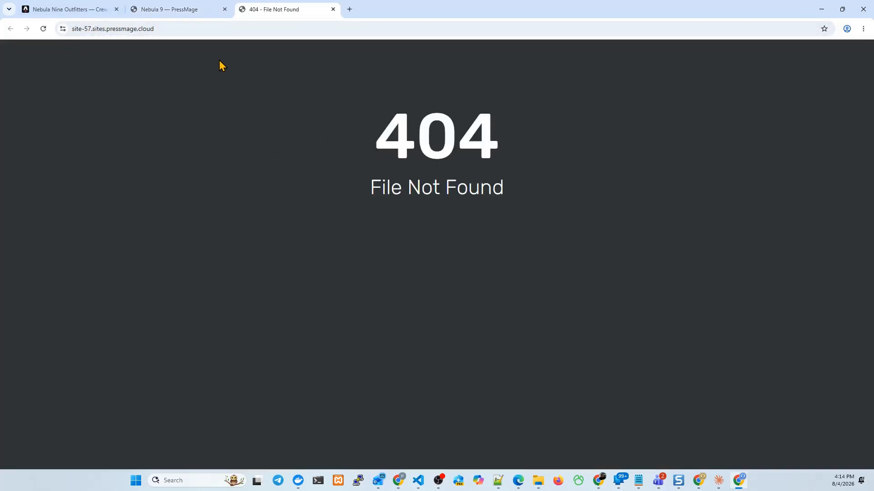
Step: Reload the Nebula 9 service page and review the build log of the GitHub release
click(180, 11)
scroll(376, 226, down, 8)
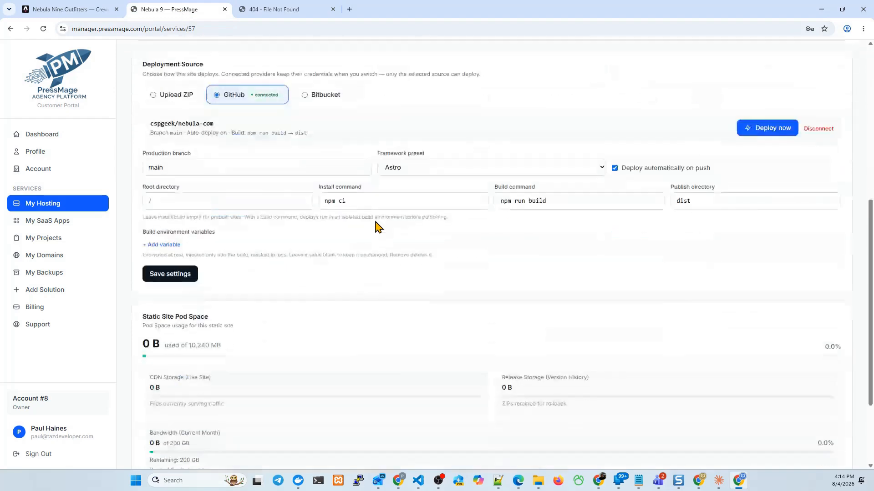
scroll(376, 227, down, 3)
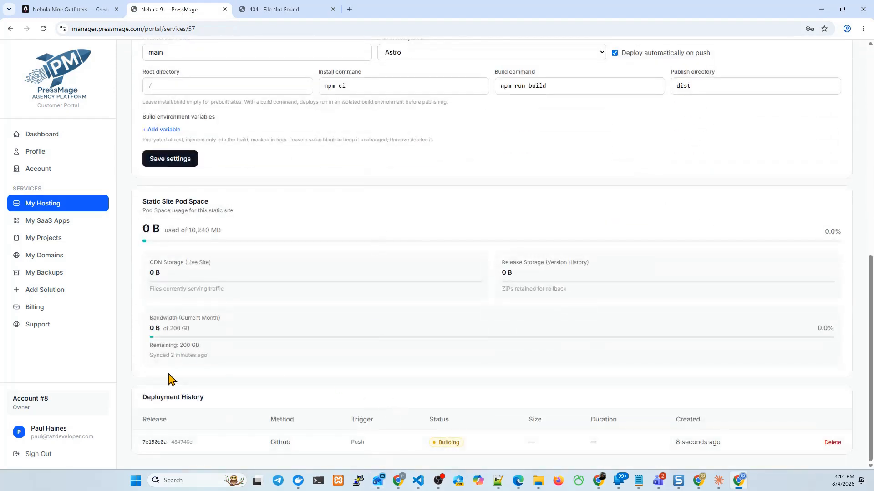
click(43, 28)
scroll(406, 314, down, 10)
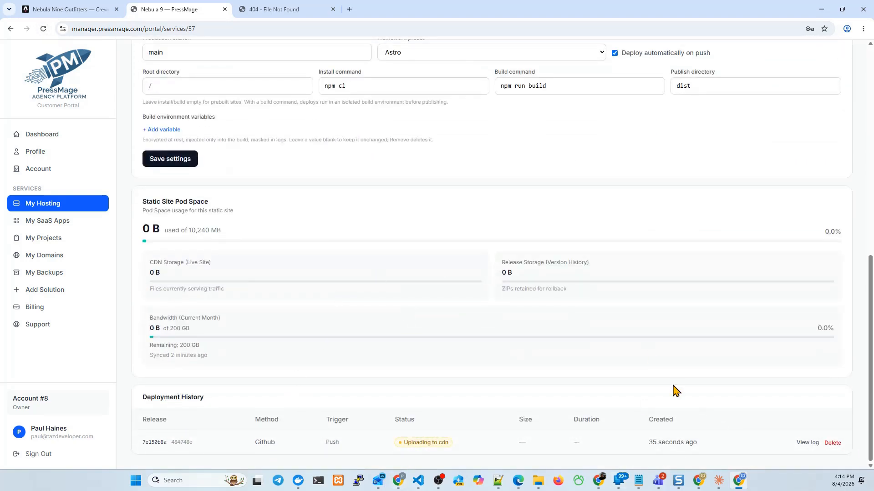
click(806, 444)
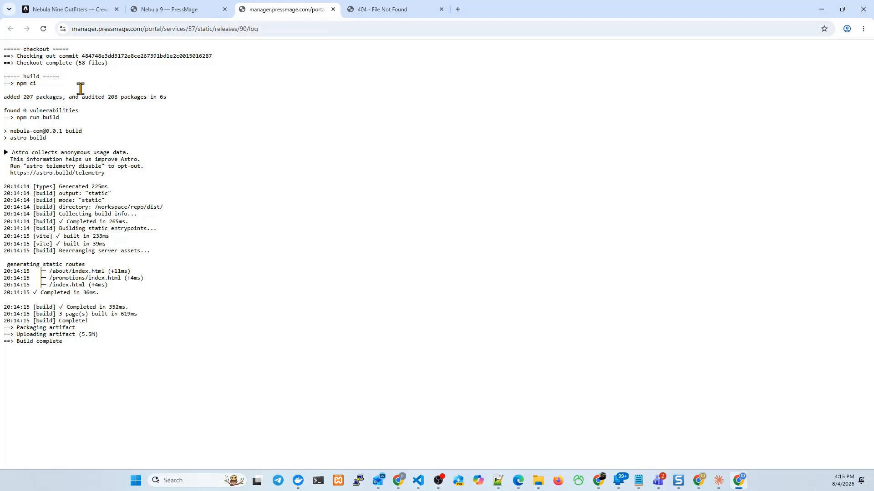
click(333, 9)
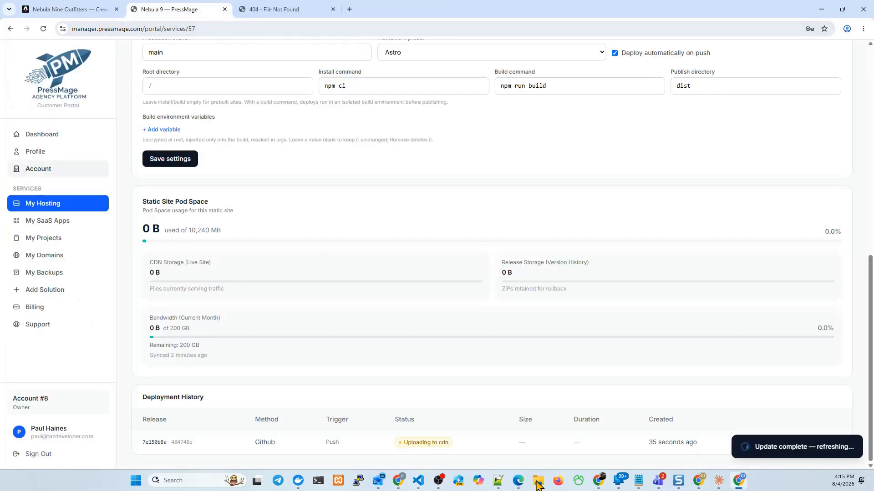
Step: Check the release's status in the deployment history and reload the site at site-57.sites.pressmage.cloud
scroll(481, 268, down, 10)
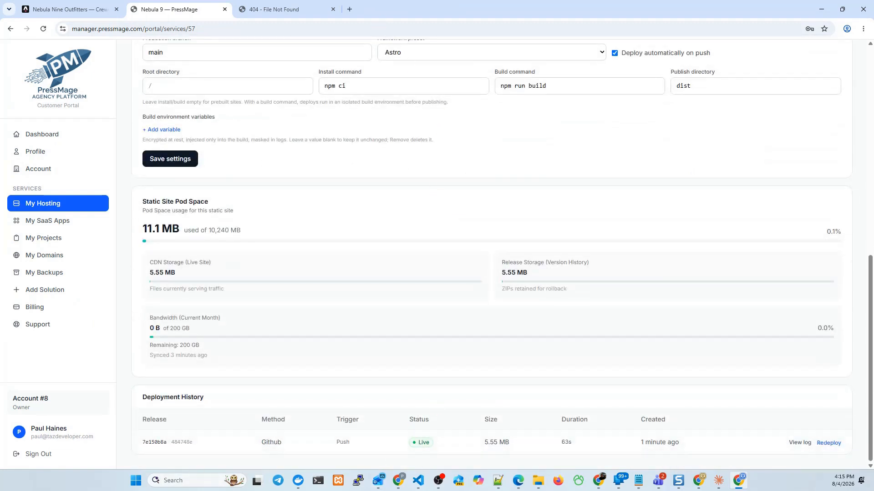
click(287, 10)
key(F5)
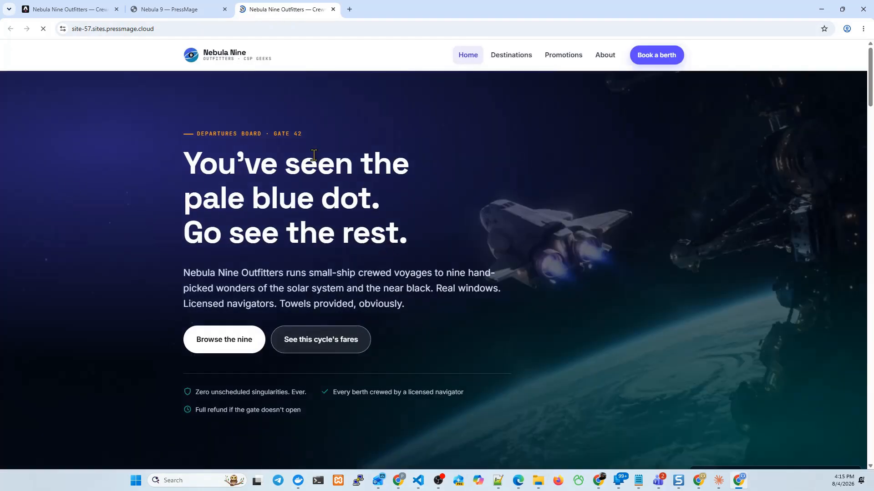